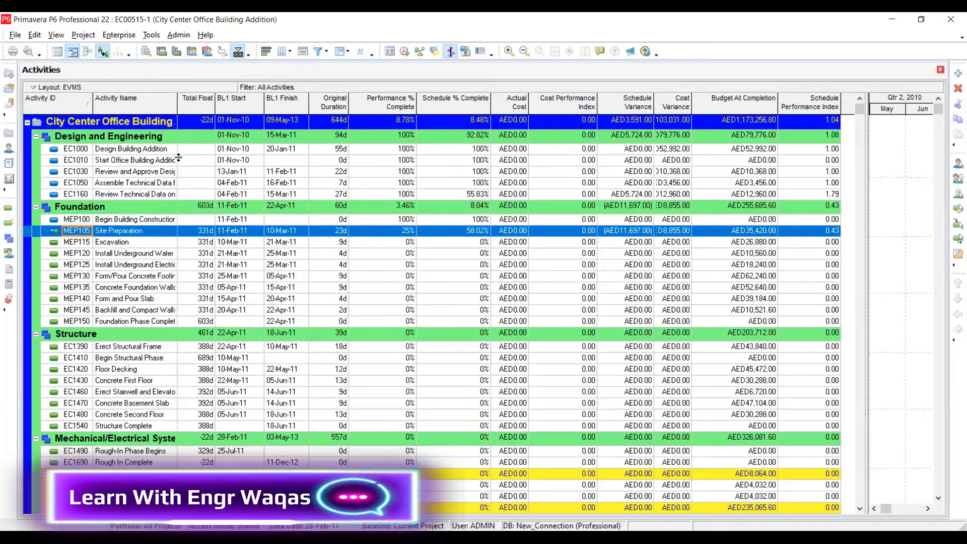
{"action": "key", "text": "ctrl+shift+3"}
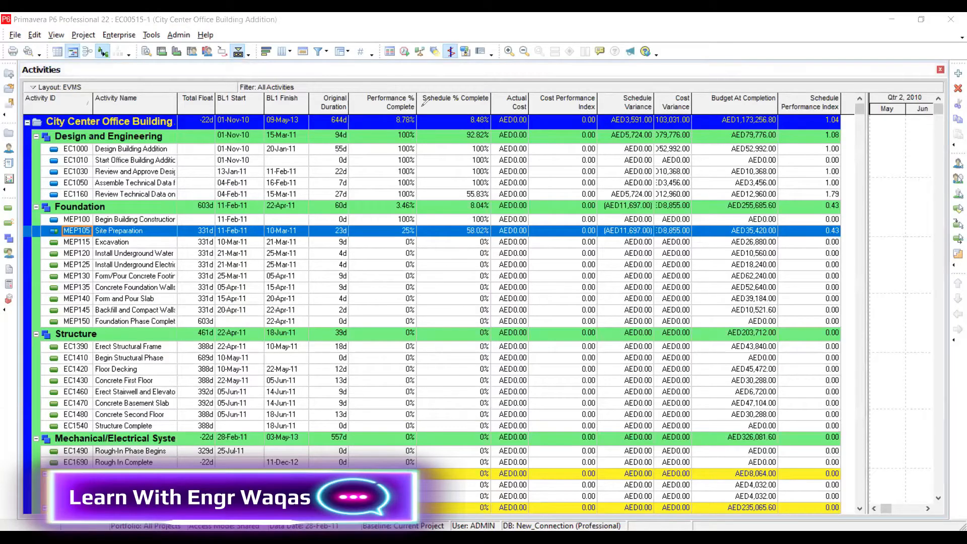
{"action": "left_click_drag", "start_coordinate": [418, 103], "coordinate": [421, 98]}
{"action": "left_click_drag", "start_coordinate": [379, 124], "coordinate": [379, 210]}
{"action": "mouse_move", "coordinate": [366, 189]}
{"action": "left_mouse_down"}
{"action": "mouse_move", "coordinate": [381, 221]}
{"action": "mouse_move", "coordinate": [372, 263]}
{"action": "mouse_move", "coordinate": [367, 243]}
{"action": "mouse_move", "coordinate": [373, 251]}
{"action": "mouse_move", "coordinate": [392, 233]}
{"action": "left_mouse_up"}
{"action": "mouse_move", "coordinate": [498, 103]}
{"action": "left_mouse_down"}
{"action": "mouse_move", "coordinate": [458, 70]}
{"action": "mouse_move", "coordinate": [417, 90]}
{"action": "mouse_move", "coordinate": [436, 228]}
{"action": "mouse_move", "coordinate": [444, 216]}
{"action": "mouse_move", "coordinate": [427, 280]}
{"action": "mouse_move", "coordinate": [423, 259]}
{"action": "mouse_move", "coordinate": [452, 247]}
{"action": "left_mouse_up"}
{"action": "left_click", "coordinate": [440, 247]}
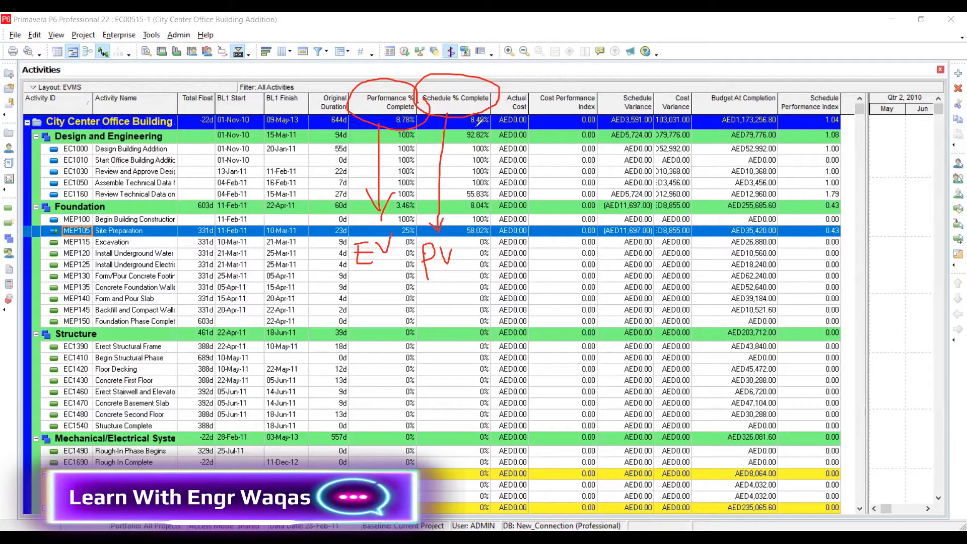
{"action": "mouse_move", "coordinate": [478, 121]}
{"action": "left_mouse_down"}
{"action": "mouse_move", "coordinate": [494, 125]}
{"action": "mouse_move", "coordinate": [491, 112]}
{"action": "mouse_move", "coordinate": [466, 111]}
{"action": "mouse_move", "coordinate": [477, 124]}
{"action": "left_mouse_up"}
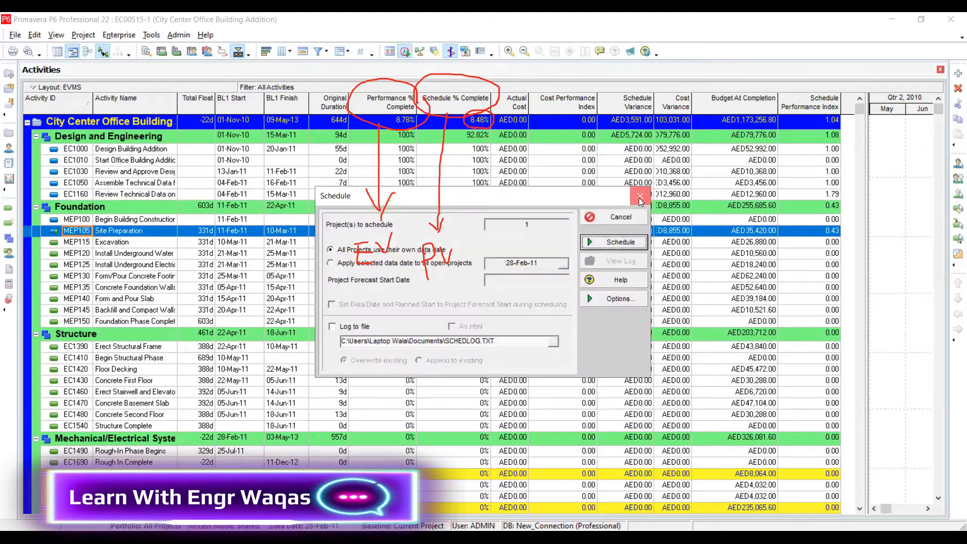
{"action": "left_click", "coordinate": [638, 197]}
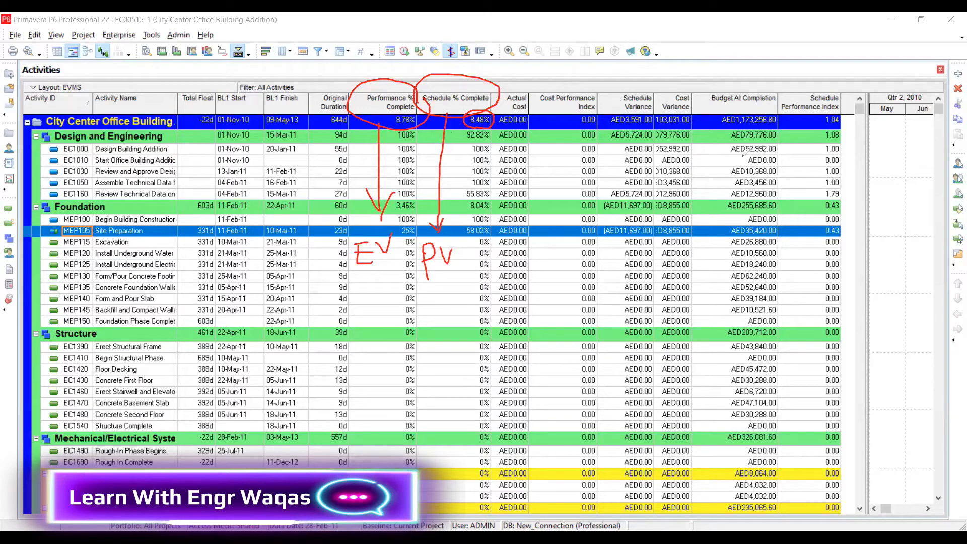
{"action": "mouse_move", "coordinate": [856, 120]}
{"action": "left_mouse_down"}
{"action": "mouse_move", "coordinate": [821, 116]}
{"action": "mouse_move", "coordinate": [836, 133]}
{"action": "mouse_move", "coordinate": [852, 115]}
{"action": "mouse_move", "coordinate": [841, 122]}
{"action": "mouse_move", "coordinate": [851, 128]}
{"action": "left_mouse_up"}
- Reveal the Gantt chart by narrowing the activity table so that its visible columns end at BL1 Finish
{"action": "left_click_drag", "start_coordinate": [867, 207], "coordinate": [332, 140]}
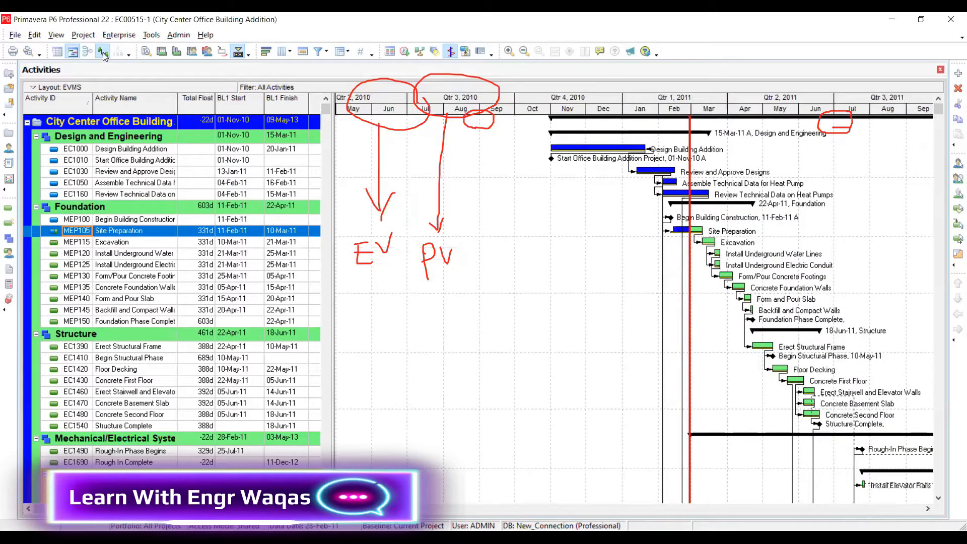
{"action": "left_click", "coordinate": [172, 56]}
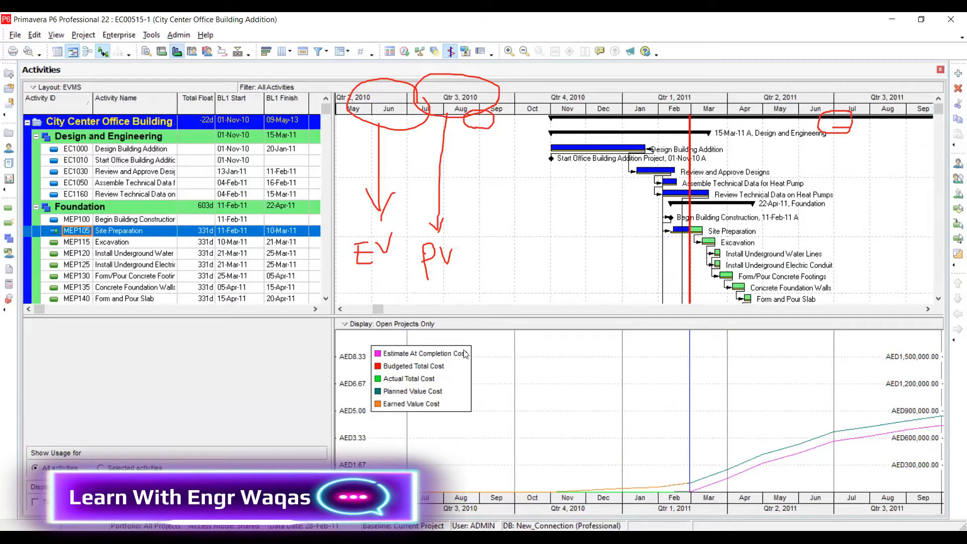
{"action": "left_click", "coordinate": [345, 324]}
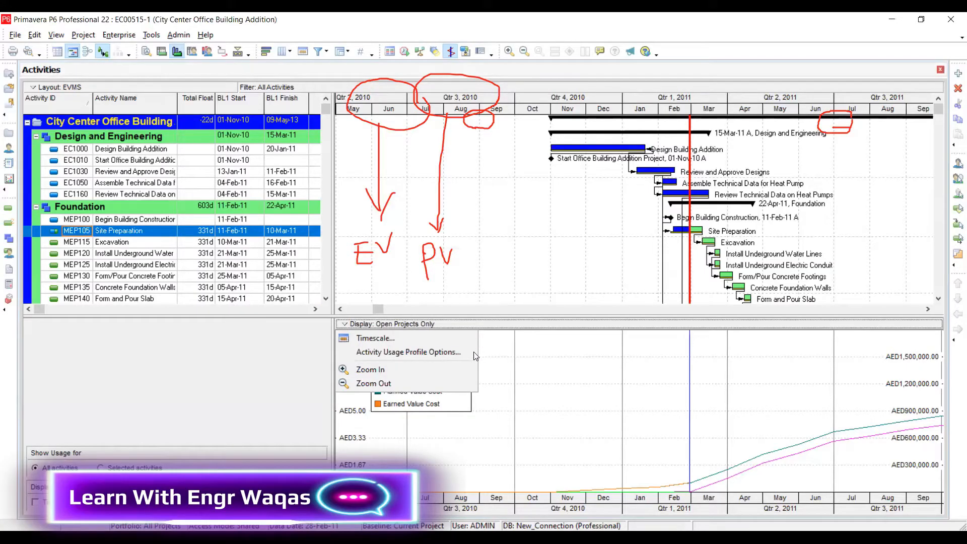
{"action": "left_click", "coordinate": [441, 352]}
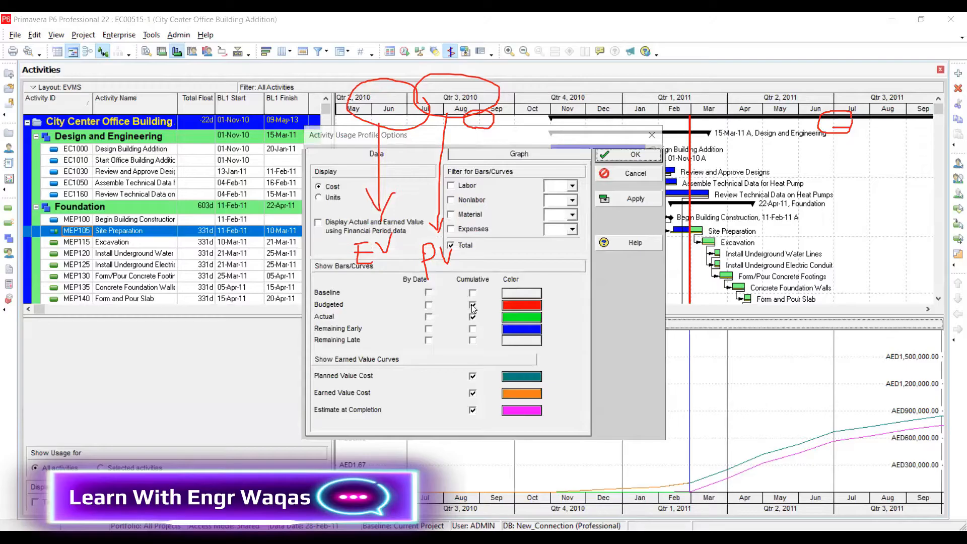
{"action": "left_click", "coordinate": [472, 305]}
{"action": "left_click", "coordinate": [472, 316]}
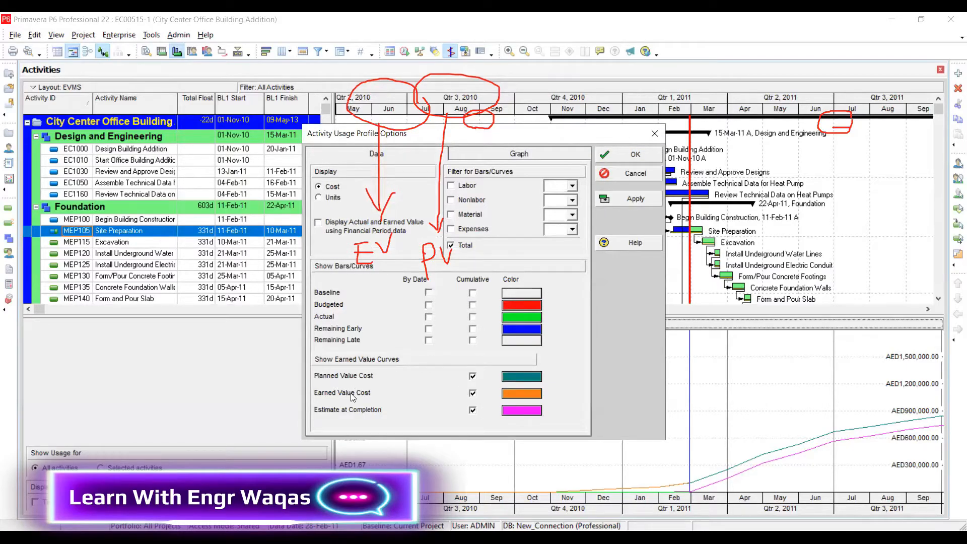
{"action": "left_click", "coordinate": [1, 305]}
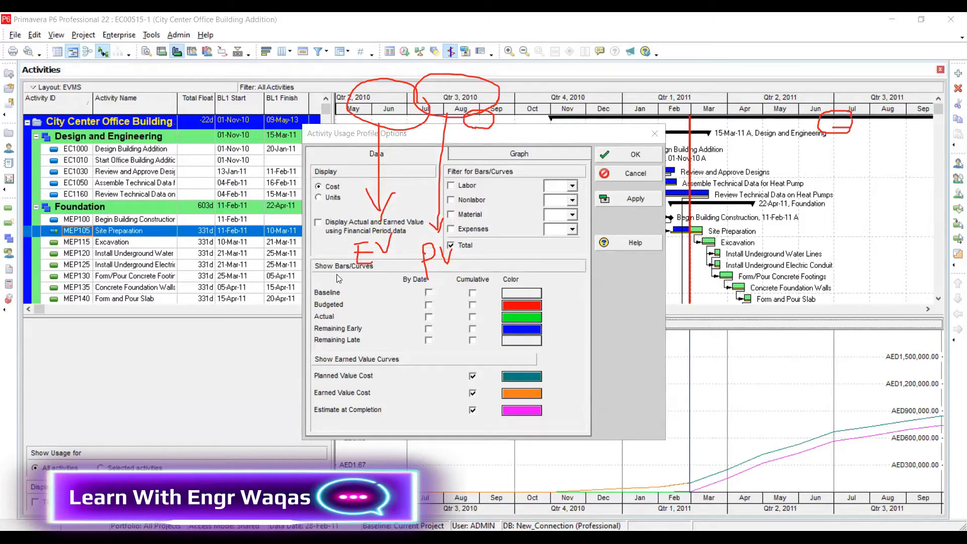
{"action": "left_click", "coordinate": [654, 131]}
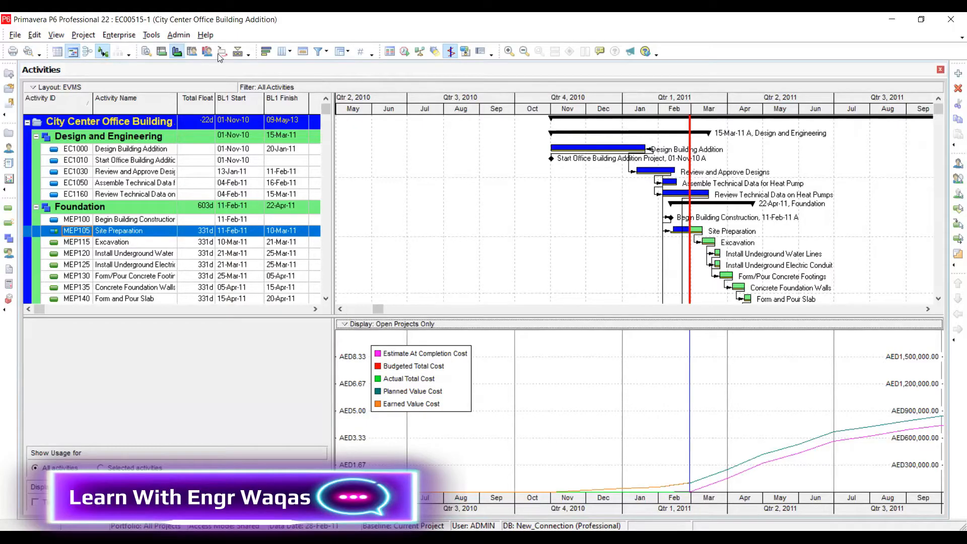
{"action": "left_click", "coordinate": [176, 51]}
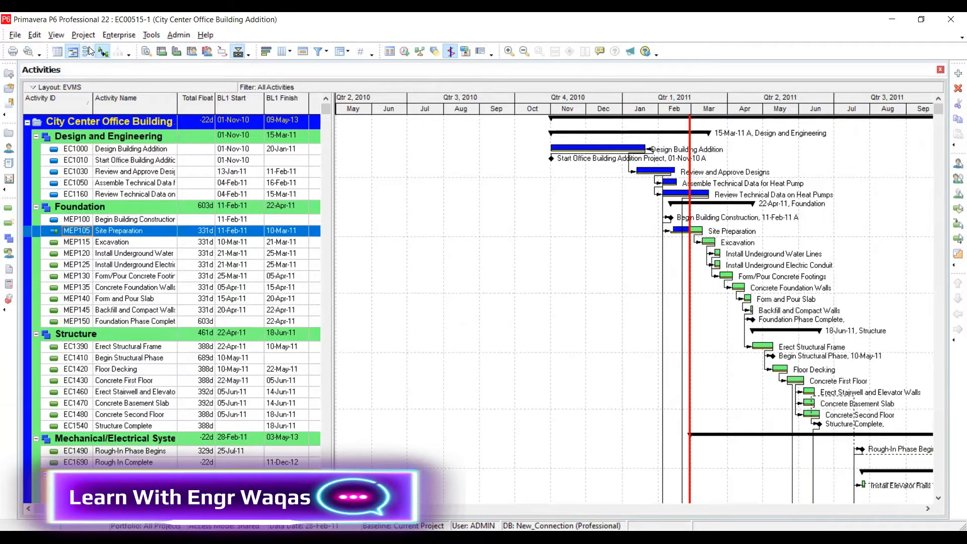
- Show the Activity Usage Profile in the bottom layout and move its legend clear of the cost axis
{"action": "left_click", "coordinate": [55, 36]}
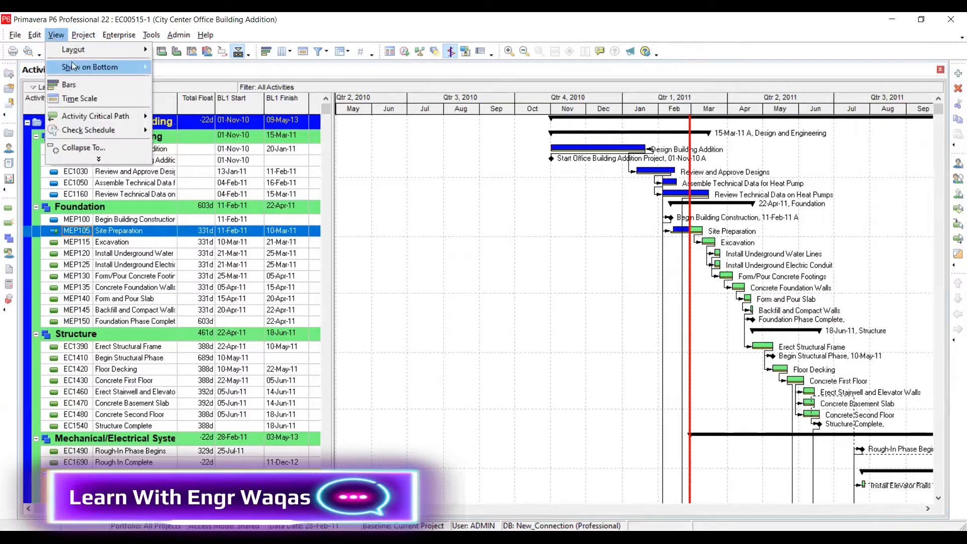
{"action": "left_click", "coordinate": [99, 160]}
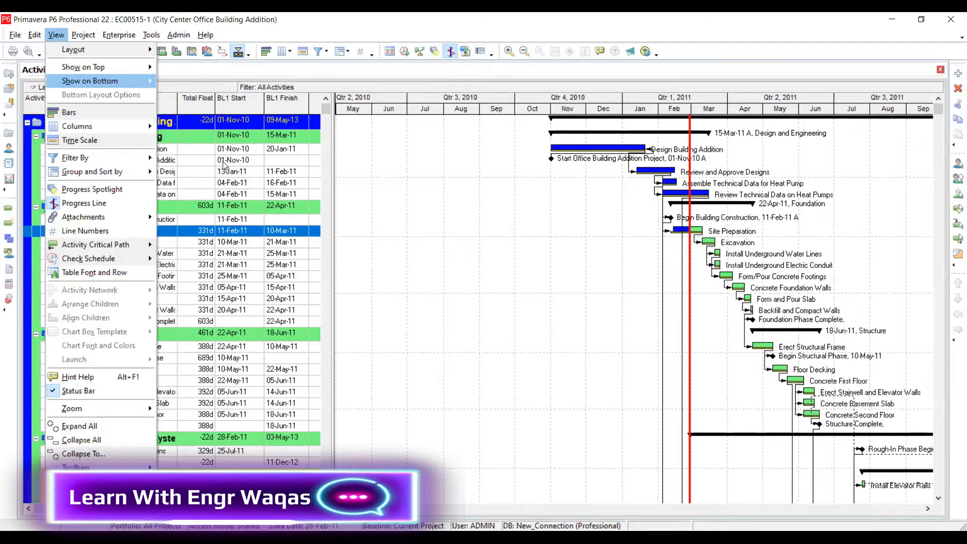
{"action": "mouse_move", "coordinate": [101, 81]}
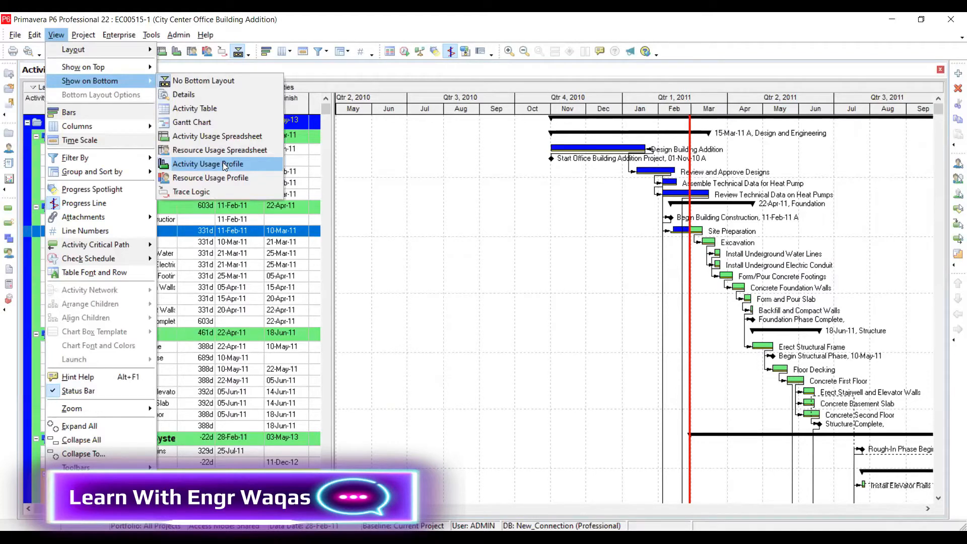
{"action": "left_click", "coordinate": [224, 165]}
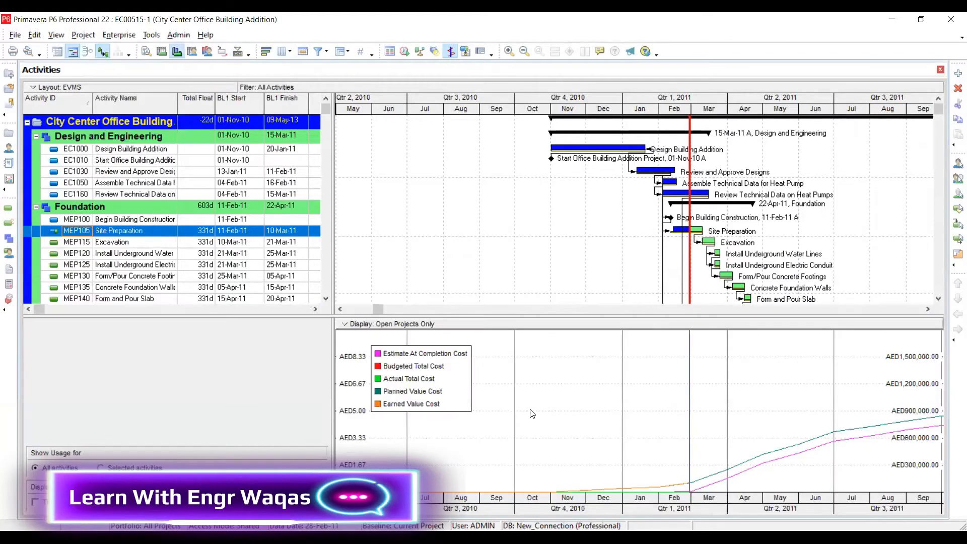
{"action": "left_click_drag", "start_coordinate": [466, 391], "coordinate": [585, 391]}
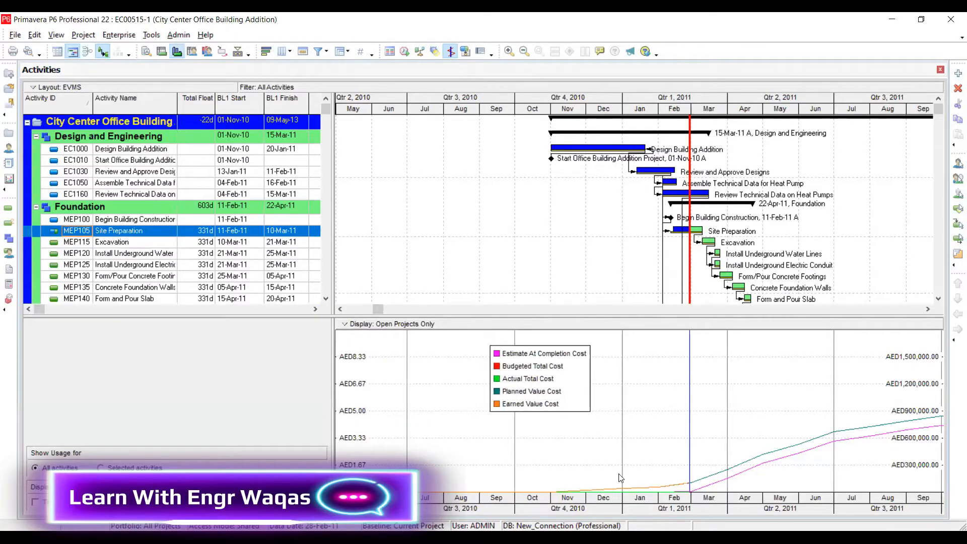
- In the Activity Usage Profile options, limit the earned value curves to Planned Value Cost and apply the change
{"action": "left_click", "coordinate": [344, 328]}
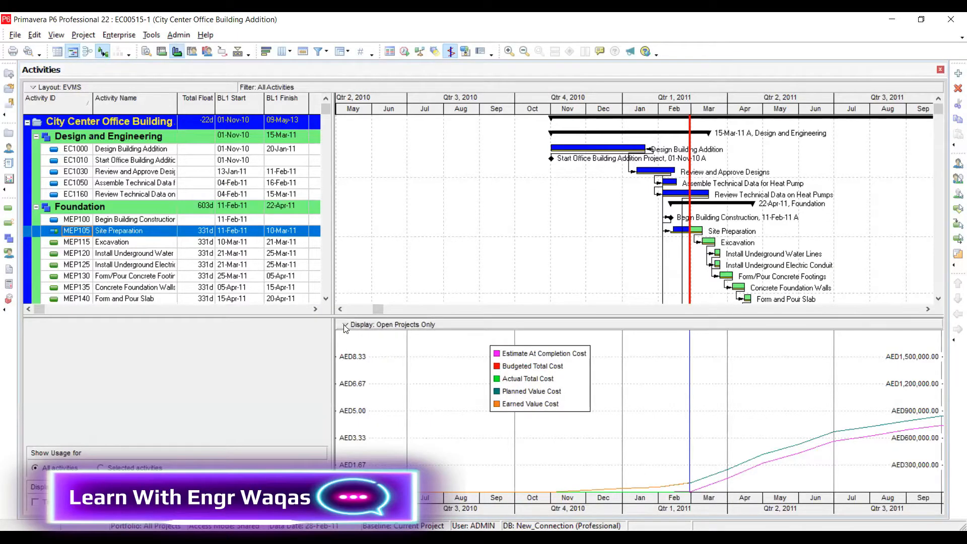
{"action": "left_click", "coordinate": [366, 351]}
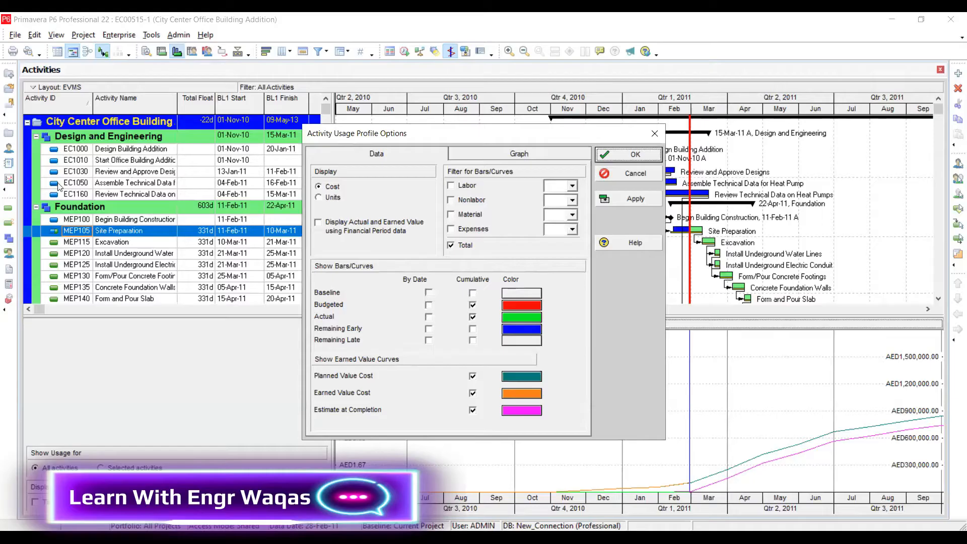
{"action": "mouse_move", "coordinate": [497, 357]}
{"action": "left_mouse_down"}
{"action": "mouse_move", "coordinate": [353, 346]}
{"action": "mouse_move", "coordinate": [305, 397]}
{"action": "mouse_move", "coordinate": [363, 430]}
{"action": "left_mouse_up"}
{"action": "mouse_move", "coordinate": [447, 430]}
{"action": "left_mouse_down"}
{"action": "mouse_move", "coordinate": [502, 382]}
{"action": "mouse_move", "coordinate": [556, 361]}
{"action": "mouse_move", "coordinate": [502, 429]}
{"action": "left_mouse_up"}
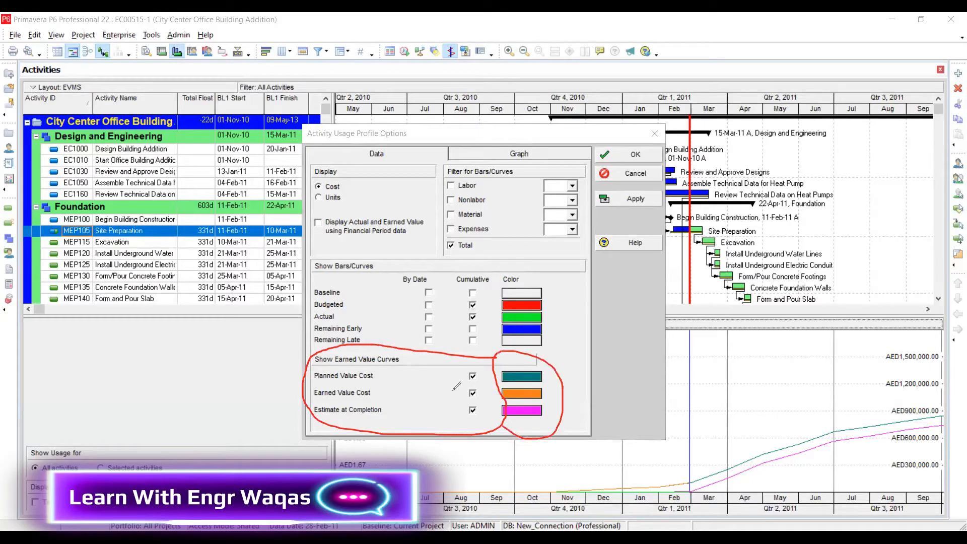
{"action": "mouse_move", "coordinate": [388, 374]}
{"action": "left_mouse_down"}
{"action": "mouse_move", "coordinate": [411, 358]}
{"action": "mouse_move", "coordinate": [411, 399]}
{"action": "left_mouse_up"}
{"action": "key", "text": "e"}
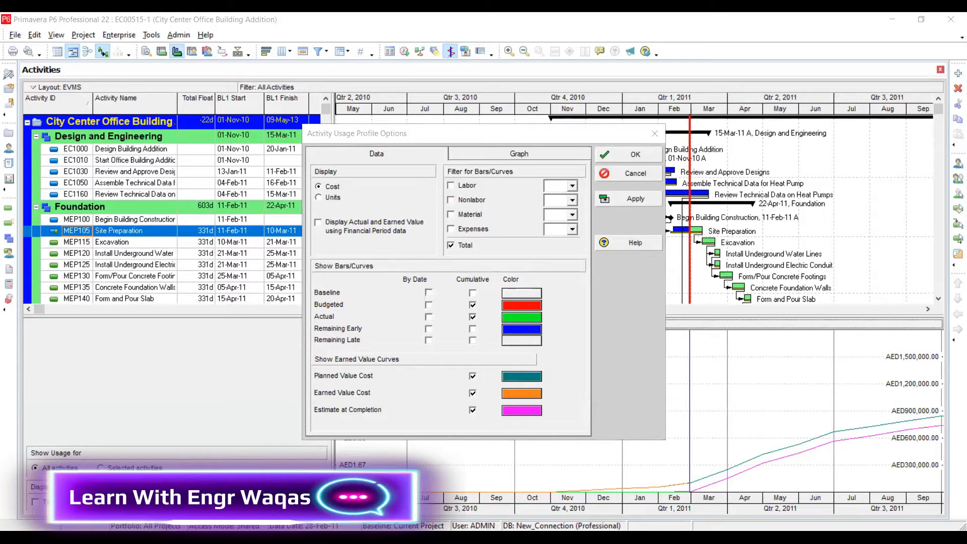
{"action": "left_click", "coordinate": [472, 376]}
{"action": "left_click", "coordinate": [472, 393]}
{"action": "left_click", "coordinate": [472, 410]}
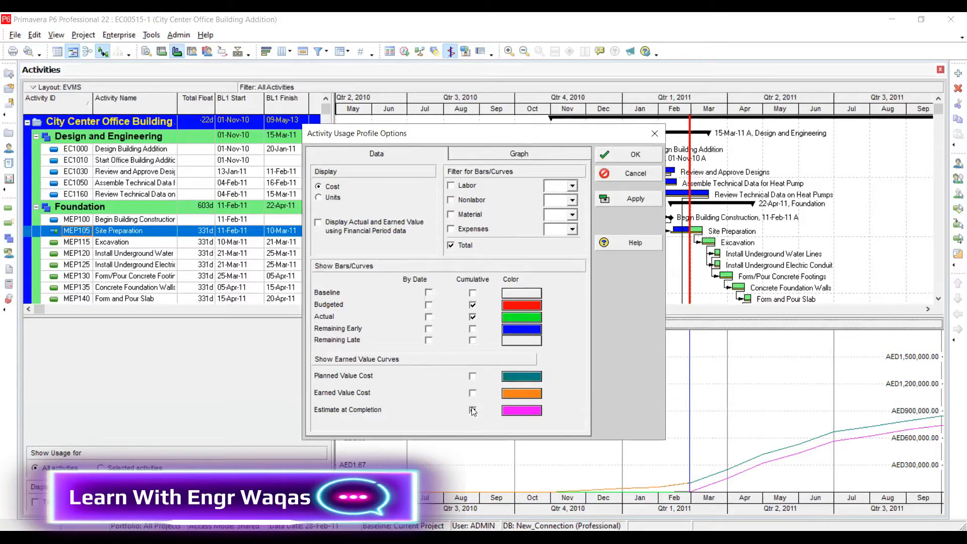
{"action": "left_click", "coordinate": [472, 376]}
{"action": "left_click", "coordinate": [639, 199]}
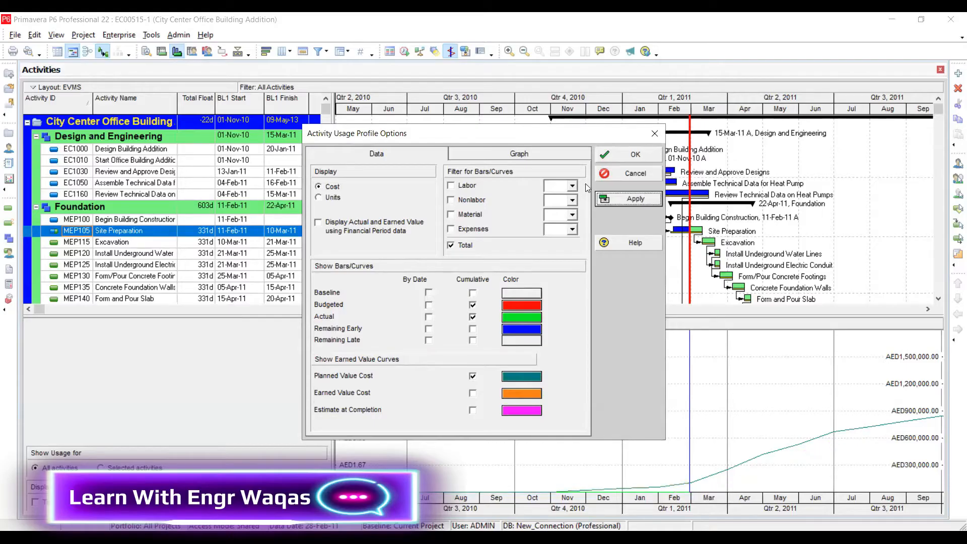
- Turn off the cumulative Actual and Budgeted curves in the usage profile and apply the change
{"action": "left_click", "coordinate": [473, 317]}
{"action": "left_click", "coordinate": [472, 305]}
{"action": "left_click", "coordinate": [634, 197]}
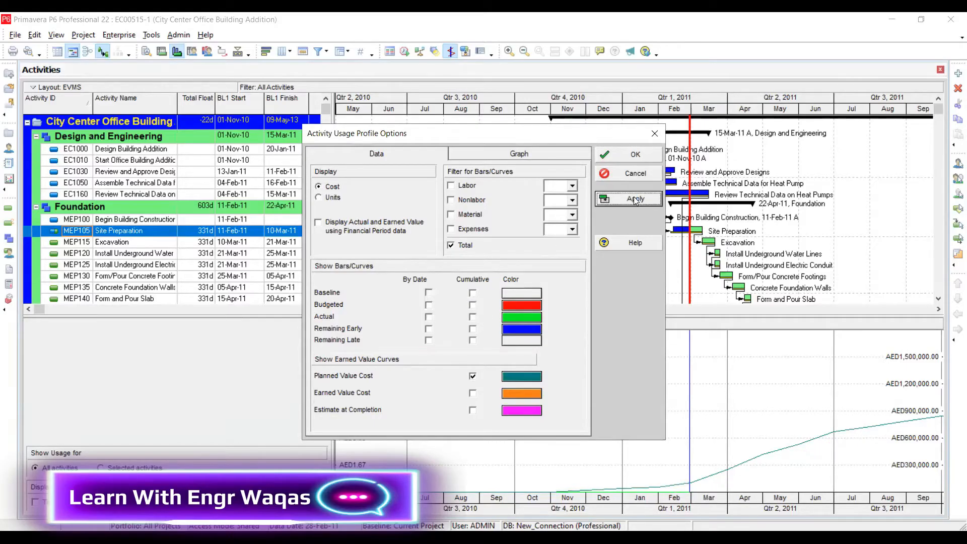
{"action": "left_click", "coordinate": [641, 155]}
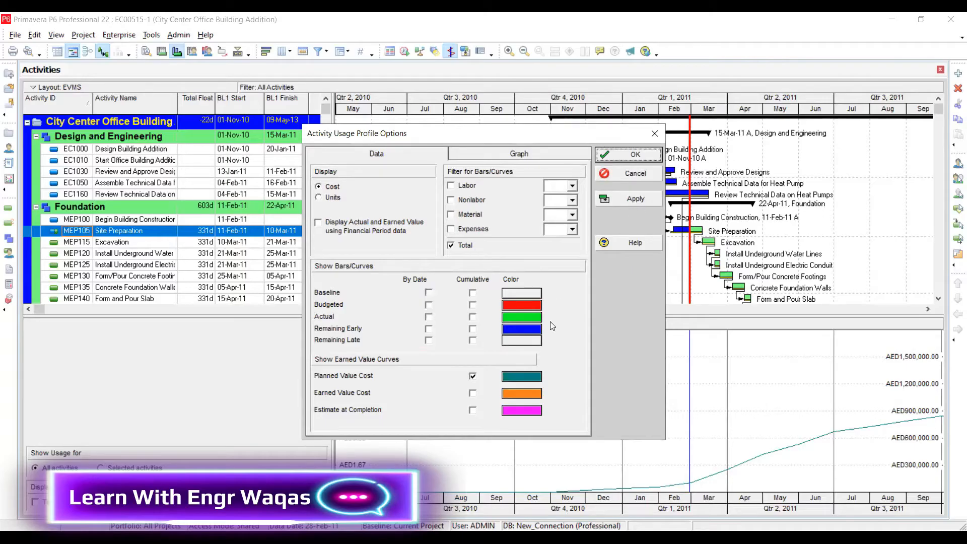
- Add the Earned Value Cost curve to the usage profile alongside Planned Value Cost and accept the options
{"action": "left_click", "coordinate": [473, 393]}
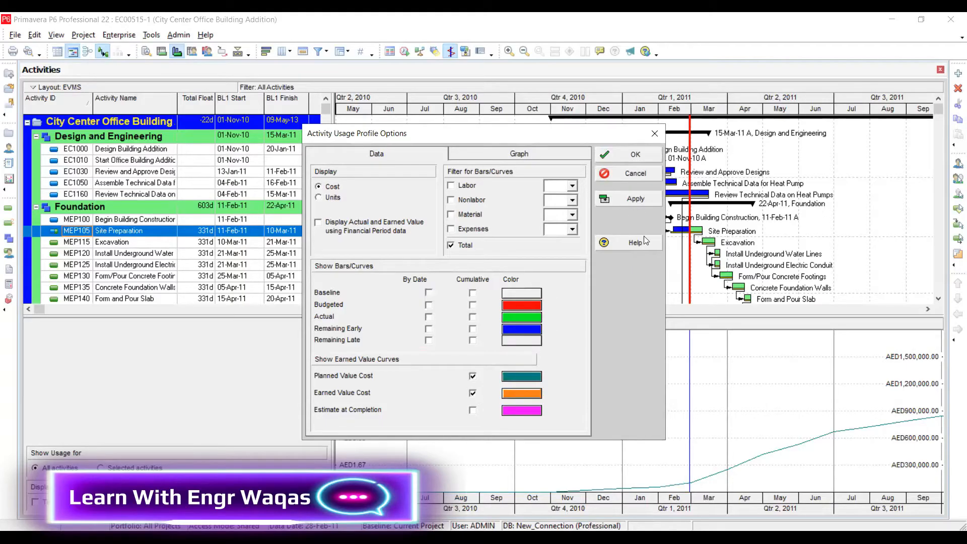
{"action": "left_click", "coordinate": [647, 204]}
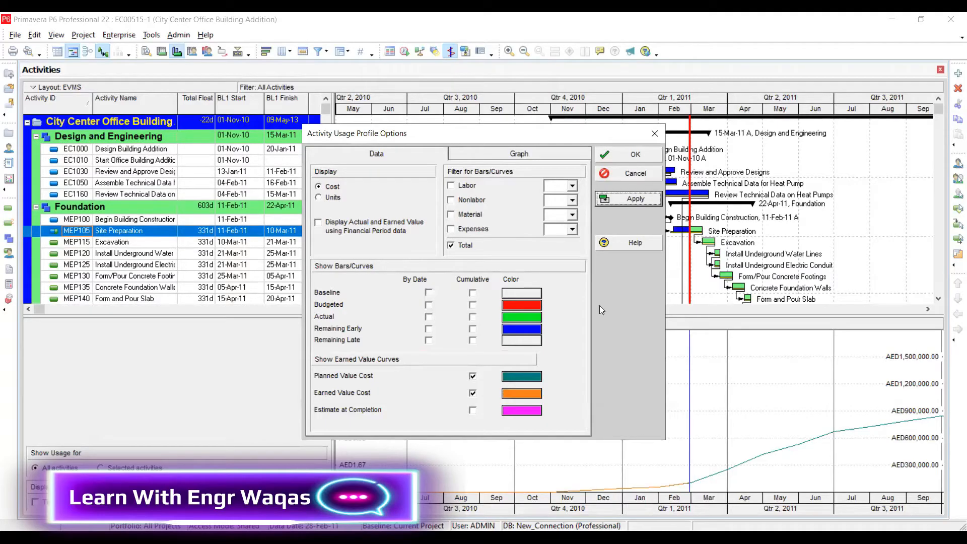
{"action": "left_click", "coordinate": [655, 134]}
{"action": "left_click_drag", "start_coordinate": [629, 133], "coordinate": [352, 123]}
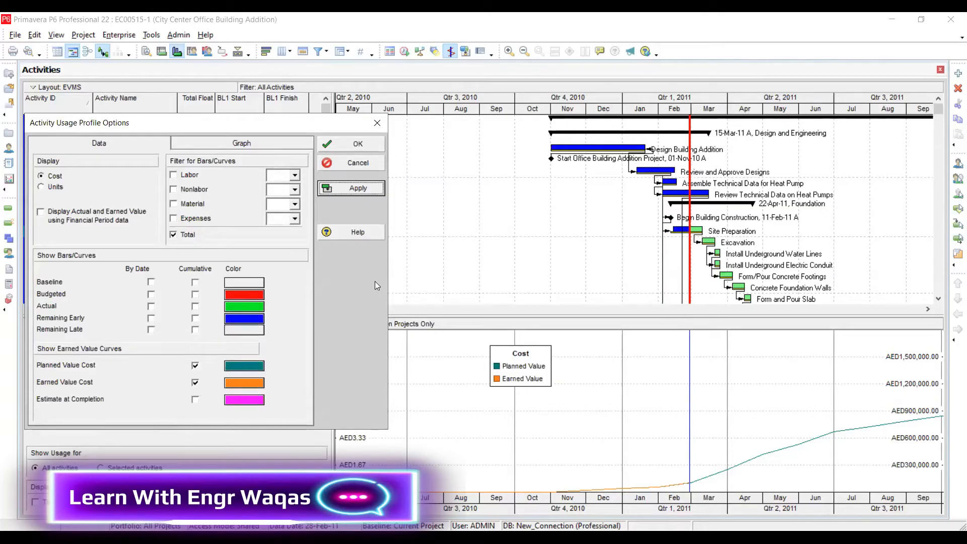
{"action": "left_click", "coordinate": [357, 144]}
- Enlarge the usage profile over most of the layout and stretch its timescale around the data date
{"action": "left_click_drag", "start_coordinate": [406, 314], "coordinate": [405, 137]}
{"action": "left_click_drag", "start_coordinate": [334, 343], "coordinate": [96, 330]}
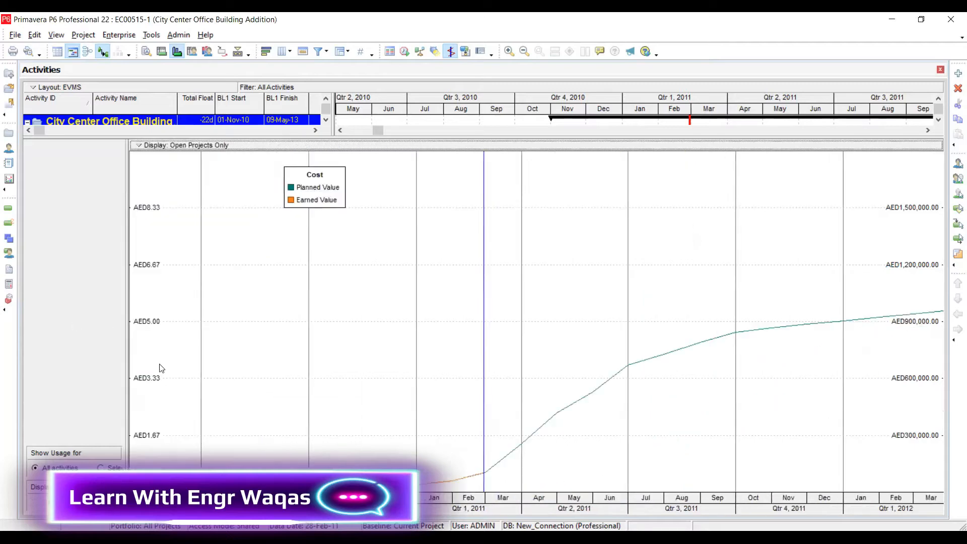
{"action": "left_click_drag", "start_coordinate": [483, 506], "coordinate": [792, 509]}
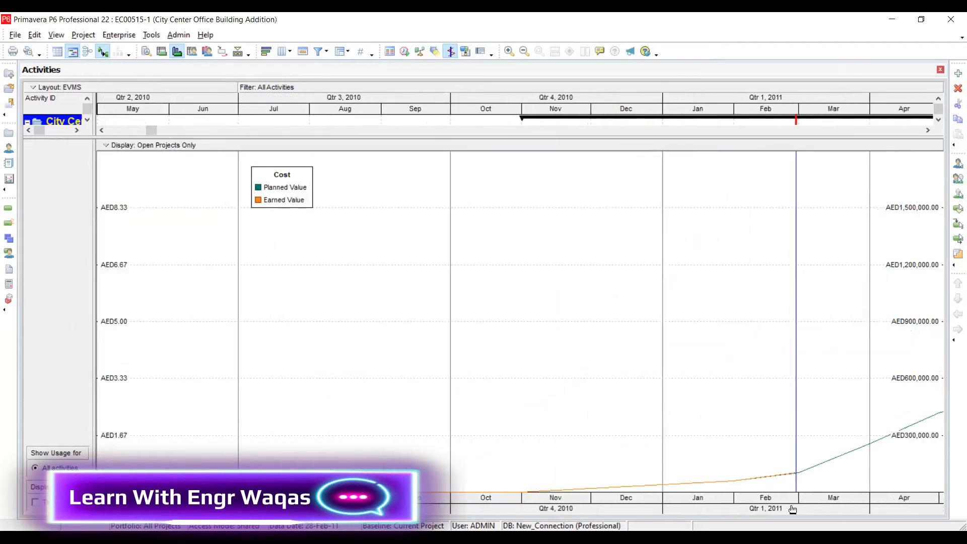
{"action": "left_click_drag", "start_coordinate": [792, 509], "coordinate": [471, 495]}
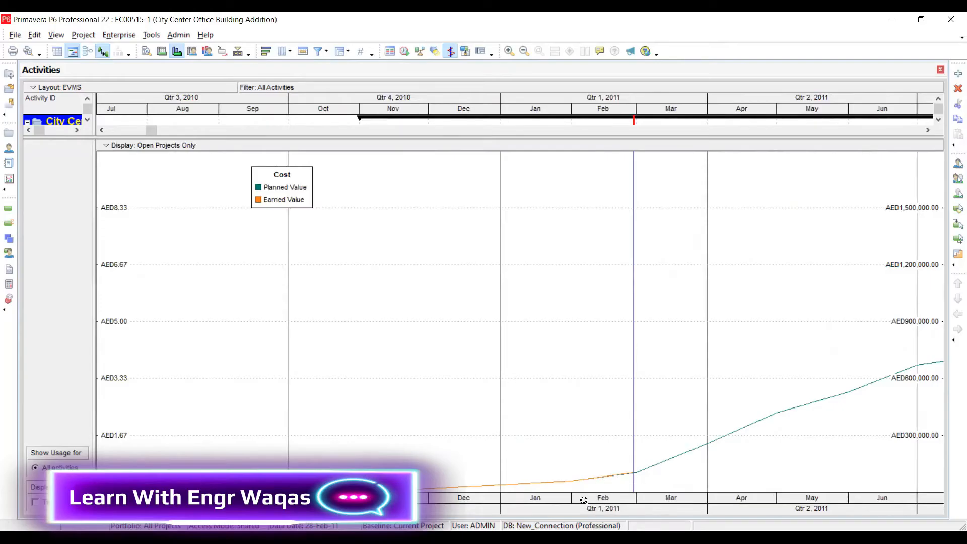
- Add the Estimate at Completion curve to the usage profile and apply the change
{"action": "left_click", "coordinate": [108, 147]}
{"action": "left_click", "coordinate": [159, 176]}
{"action": "left_click", "coordinate": [473, 409]}
{"action": "left_click", "coordinate": [632, 199]}
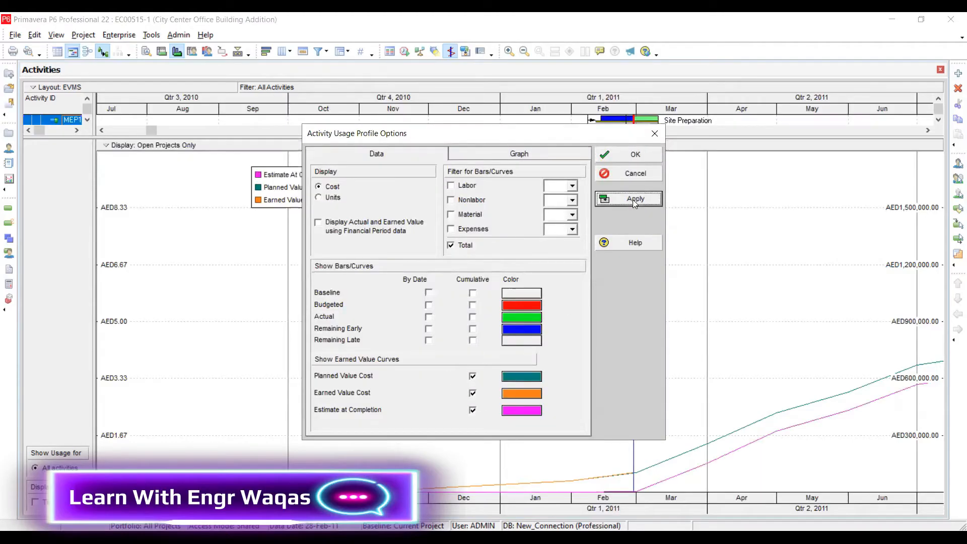
{"action": "left_click", "coordinate": [654, 134]}
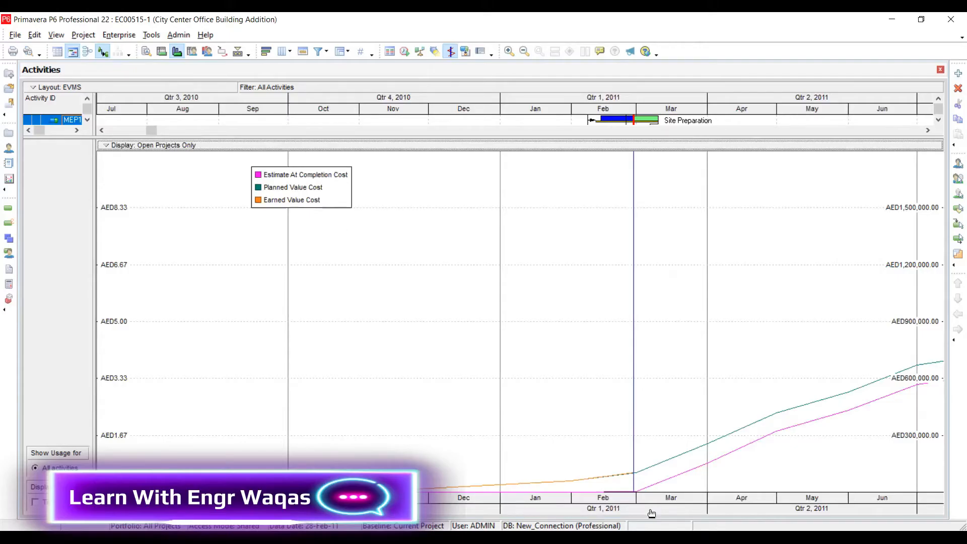
{"action": "scroll", "coordinate": [593, 508], "scroll_direction": "right", "scroll_amount": 5}
{"action": "scroll", "coordinate": [593, 508], "scroll_direction": "right", "scroll_amount": 4}
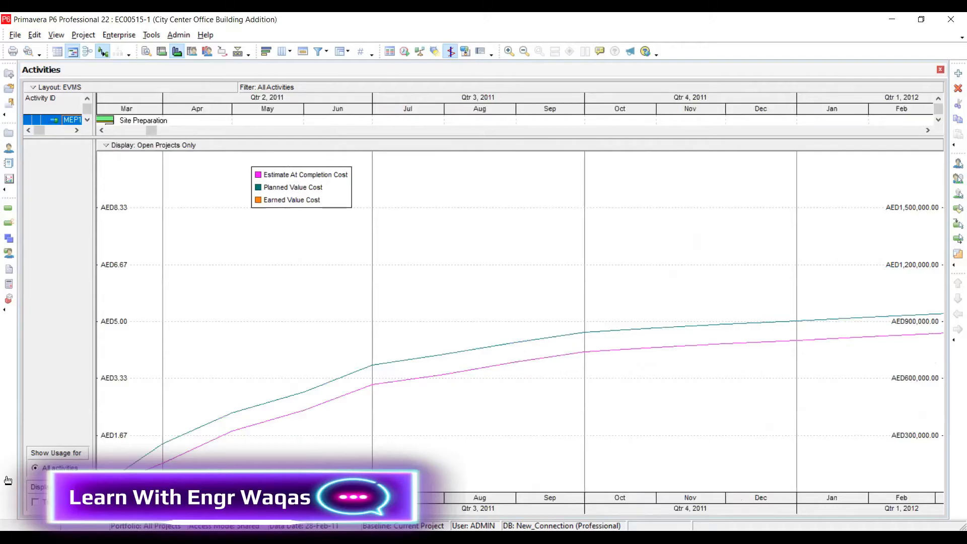
{"action": "scroll", "coordinate": [715, 507], "scroll_direction": "right", "scroll_amount": 4}
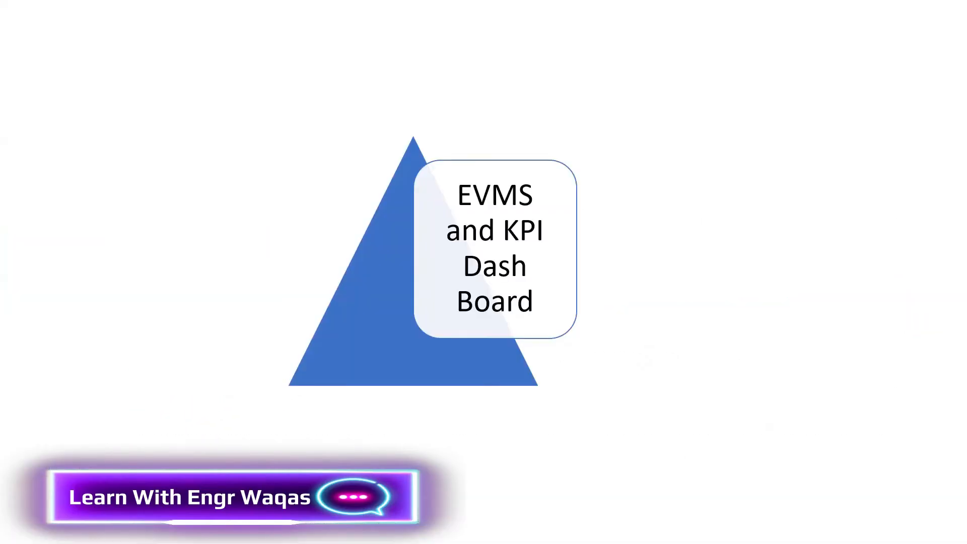